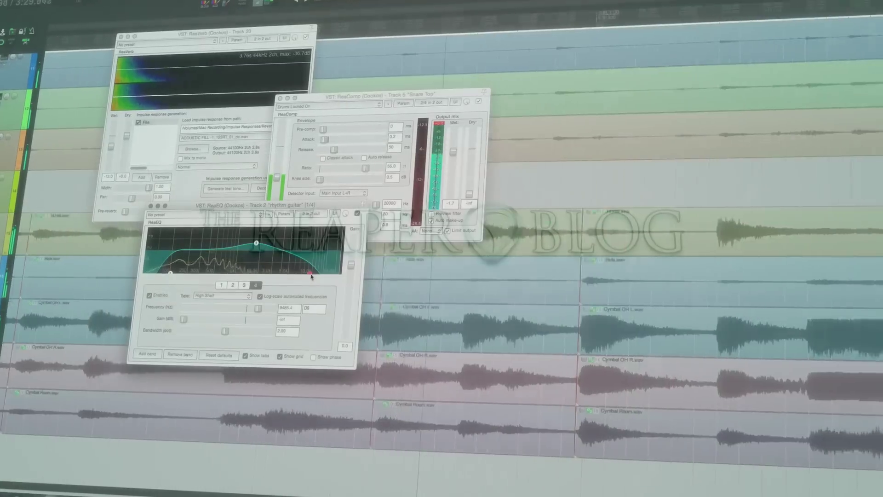
left_click_drag(312, 276, 322, 276)
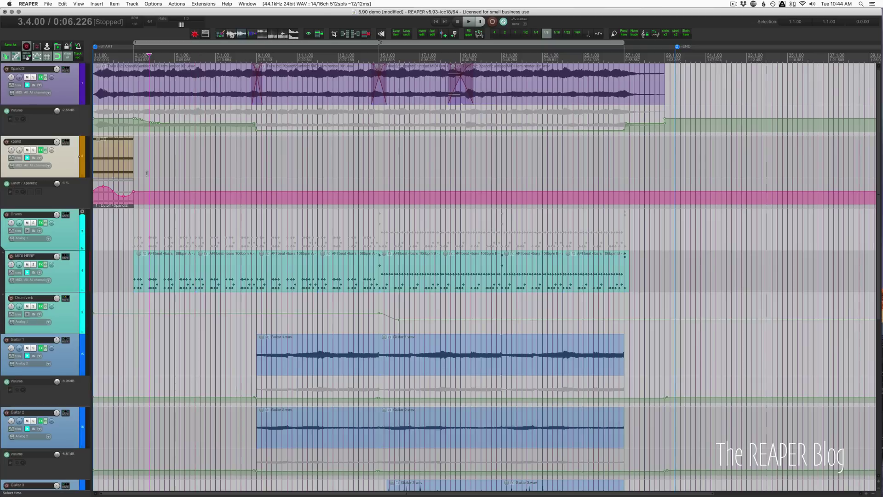
- Open the snap/grid settings and toggle snapping of automation items to automation items and to media items off and back on
scroll(152, 186, "up", 3)
scroll(151, 186, "up", 3)
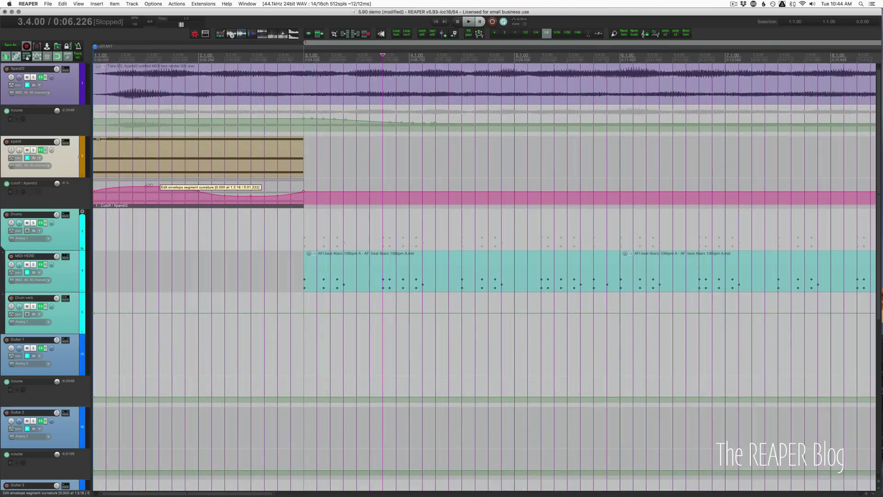
right_click(58, 56)
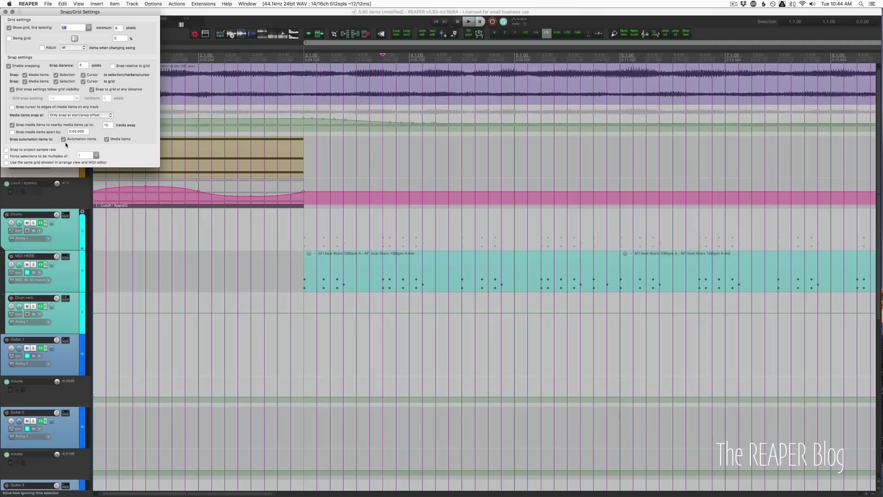
left_click(63, 139)
left_click(107, 139)
left_click(63, 139)
left_click(107, 139)
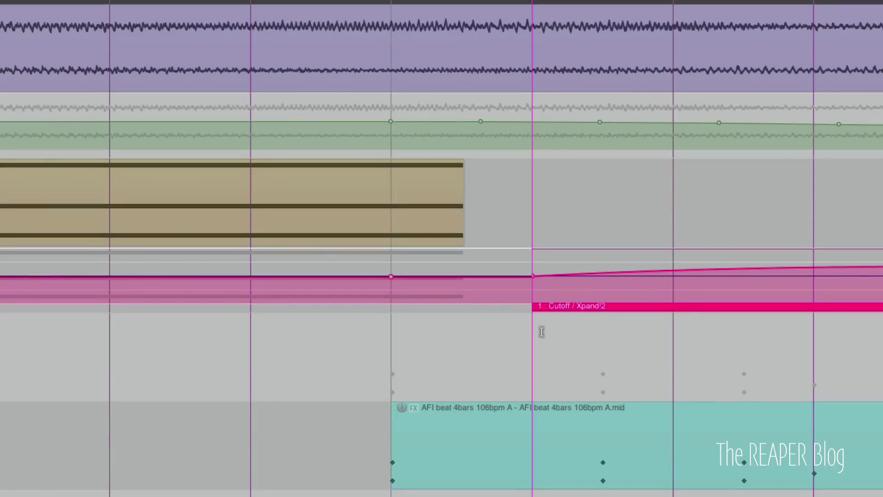
- Move the cutoff automation item earlier so that it snaps to the end of the xpand MIDI item
left_click_drag(573, 307, 499, 304)
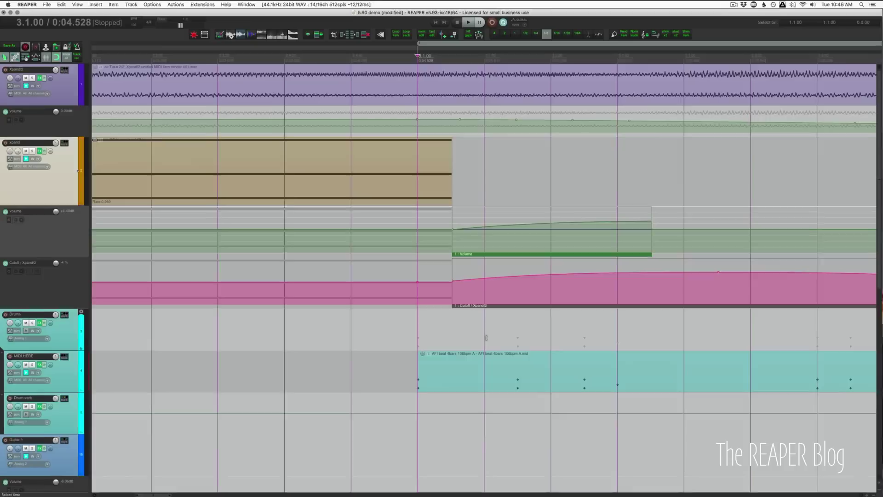
- Set the default point shape to Square from the guitar track's volume envelope
scroll(376, 300, "down", 5)
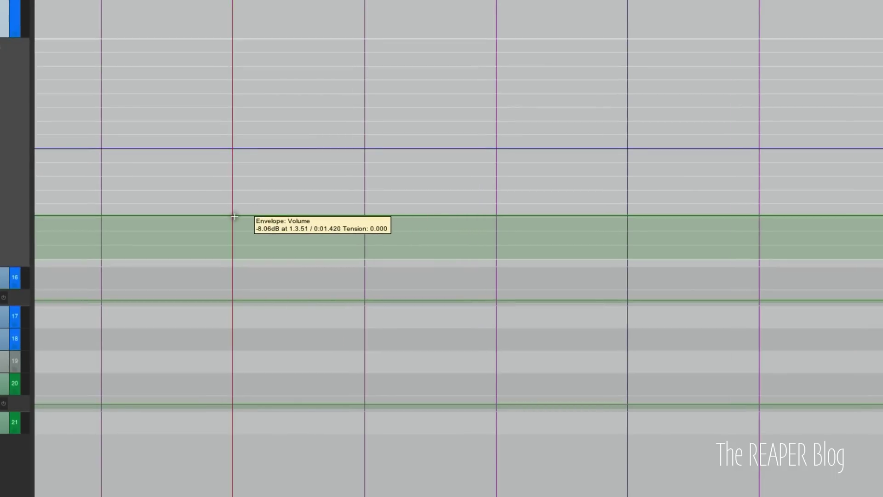
right_click(232, 215)
mouse_move(343, 236)
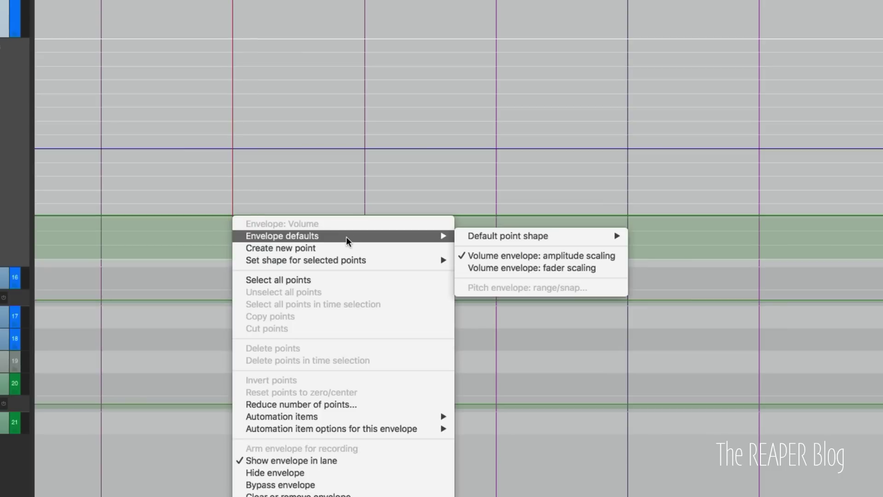
mouse_move(587, 238)
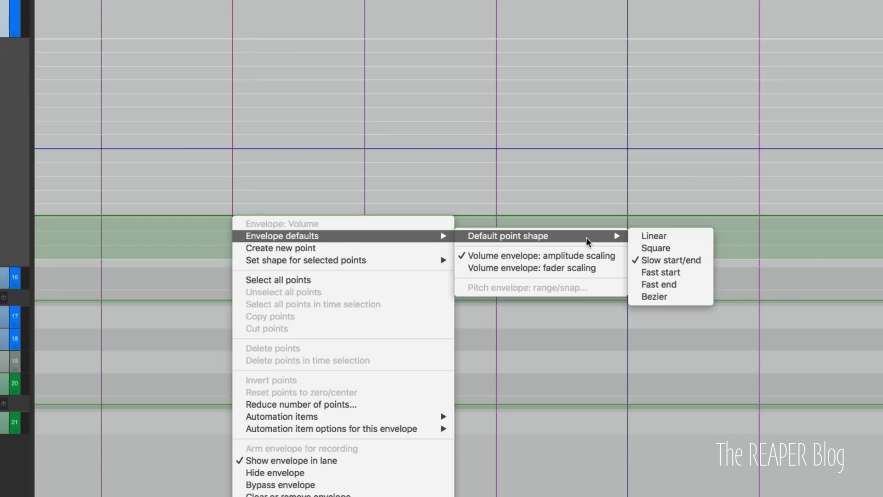
left_click(686, 248)
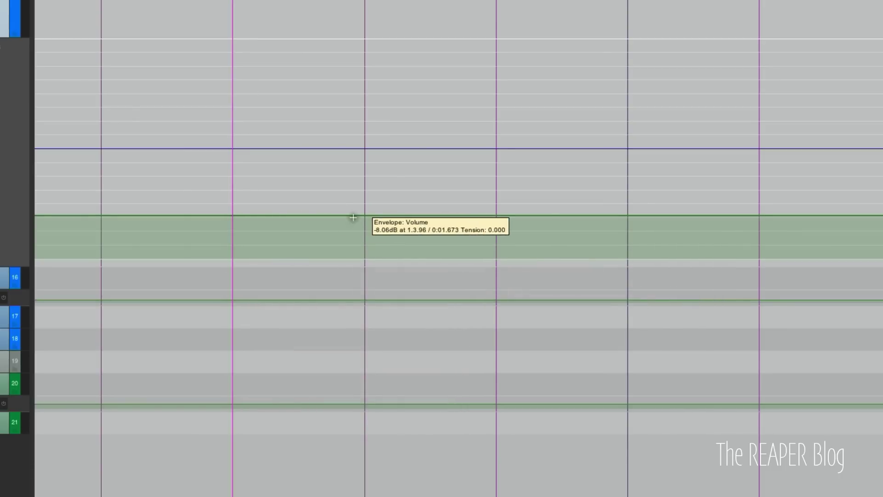
- Add three volume envelope points on grid lines: about -4.6 dB at 1.4.00, -inf dB one line on, and a raised one further along
left_click_drag(367, 216, 367, 194)
left_click_drag(497, 194, 497, 257)
left_click_drag(759, 258, 758, 190)
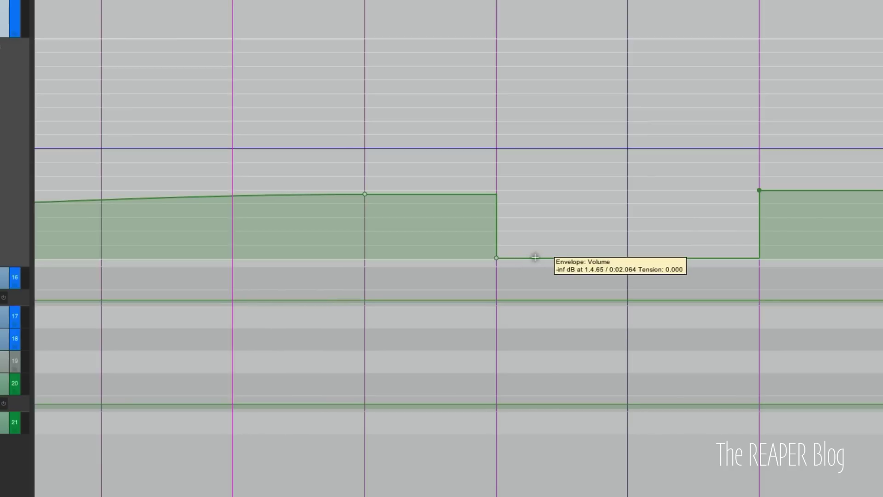
- Bend the square volume envelope segment after the -inf dB point into a curve, and drag the segment before it downward
left_click_drag(535, 257, 547, 215)
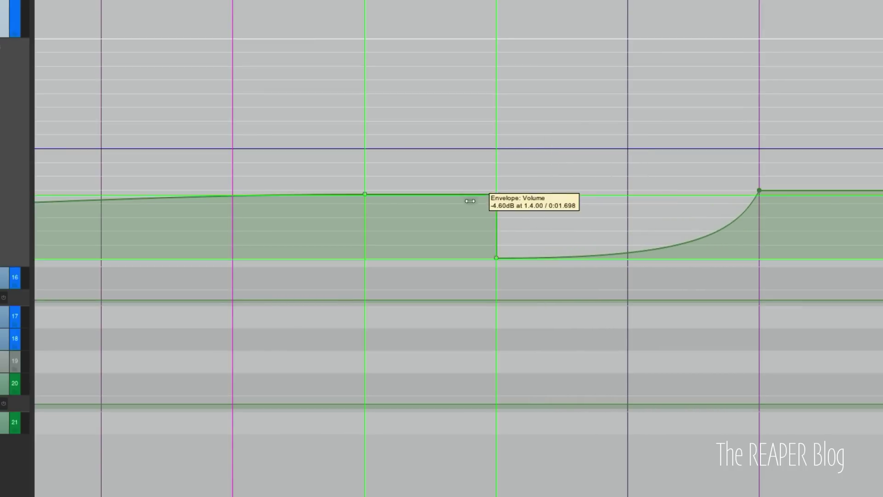
left_click_drag(467, 199, 469, 325)
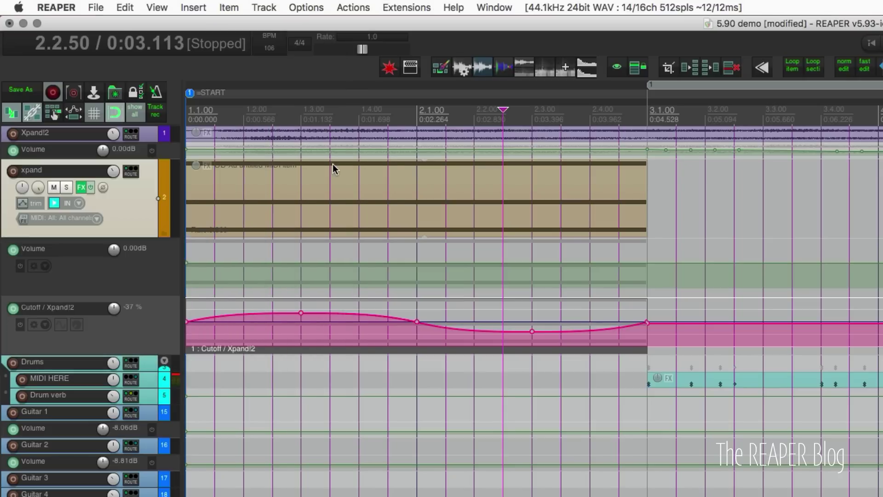
- Open the xpand MIDI item in the MIDI editor and examine the available grid divisions
left_click(263, 203)
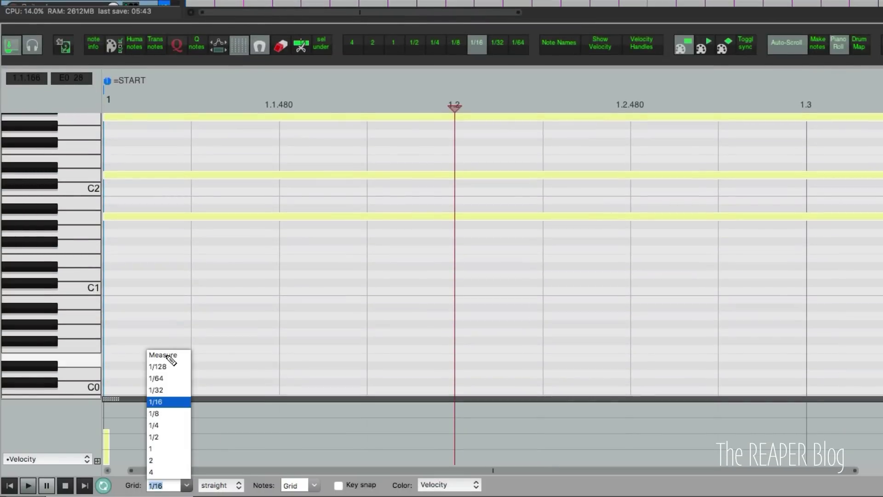
left_click(247, 57)
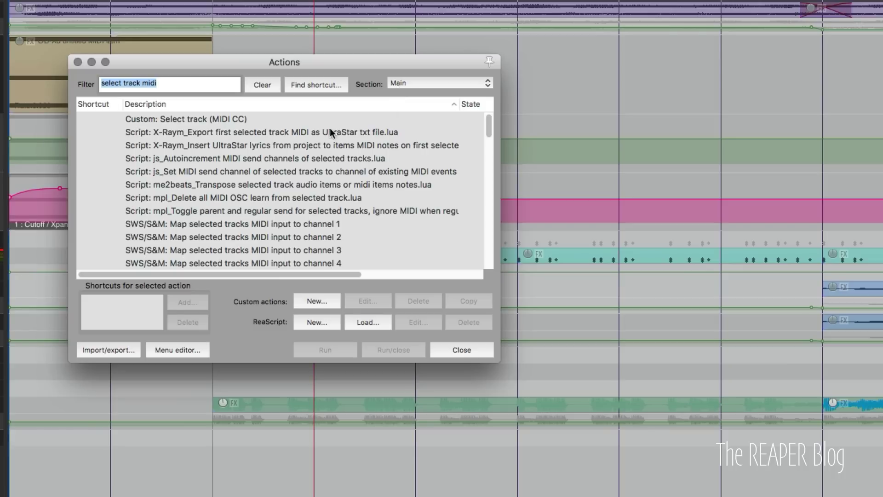
- Assign the Shift+Control+Mousewheel shortcut to the custom action "Select track (MIDI CC)"
left_click(211, 121)
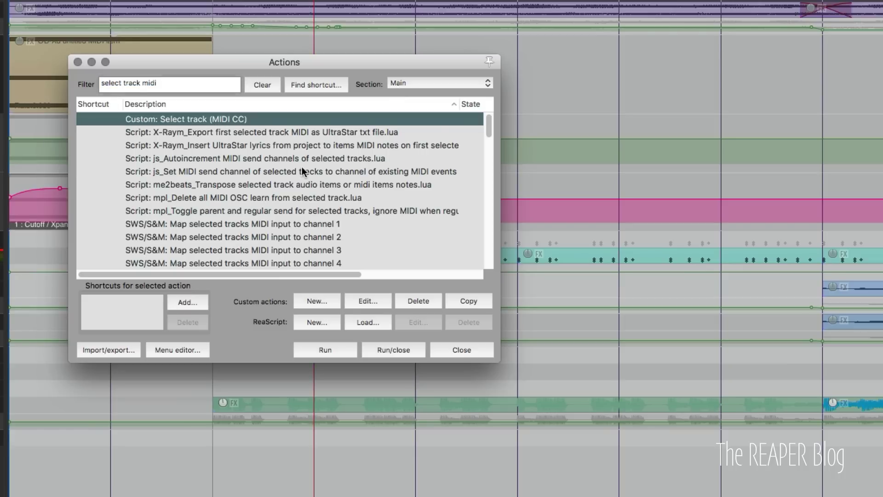
left_click(190, 304)
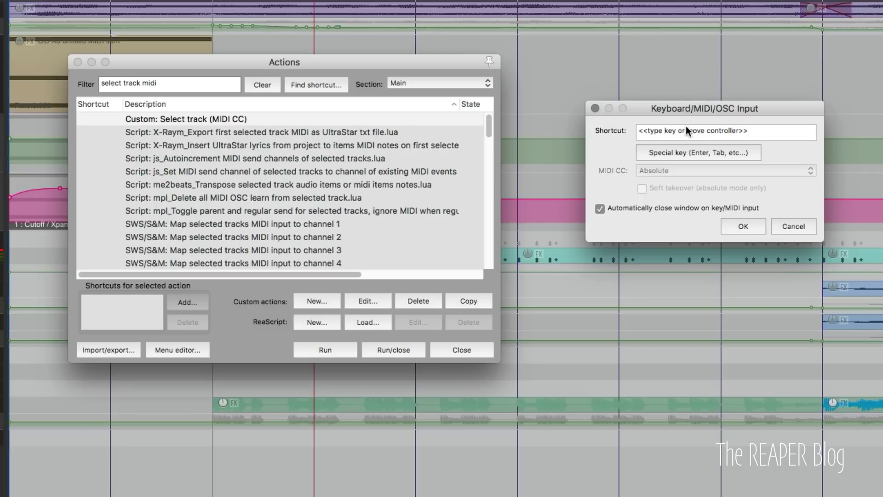
scroll(692, 131, "down", 1, "ctrl+shift")
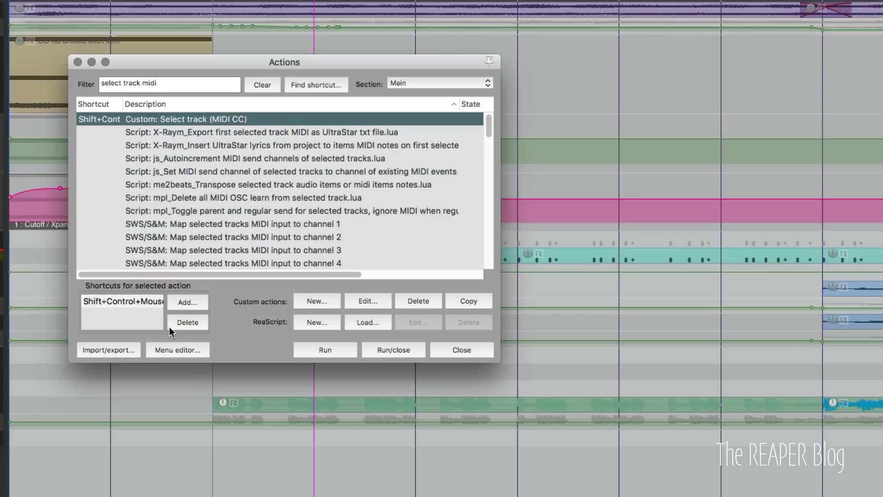
- Toggle "Preserve pitch when changing rate" off and back on in the properties of the first Guitar 1.wav item
left_click(242, 307)
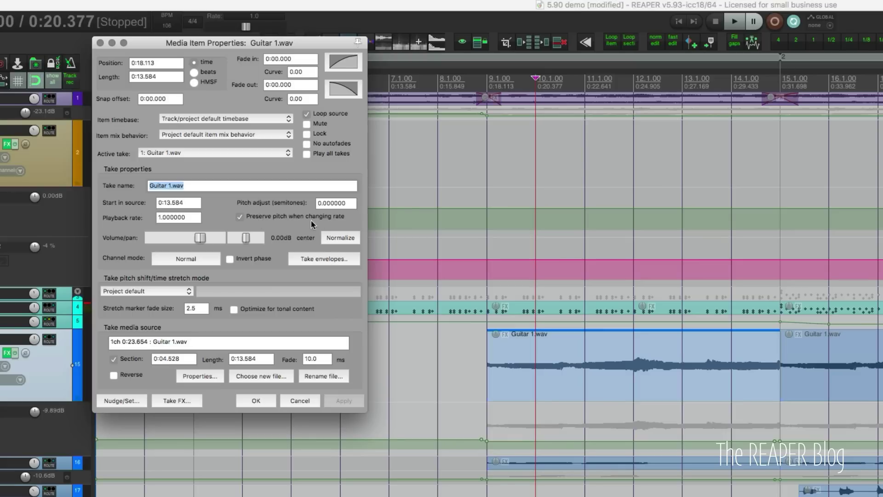
left_click(256, 218)
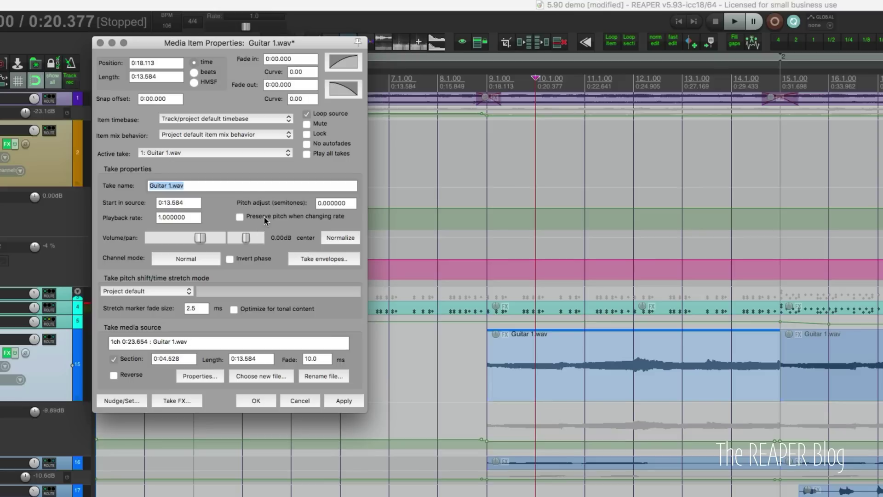
left_click(264, 217)
left_click(256, 401)
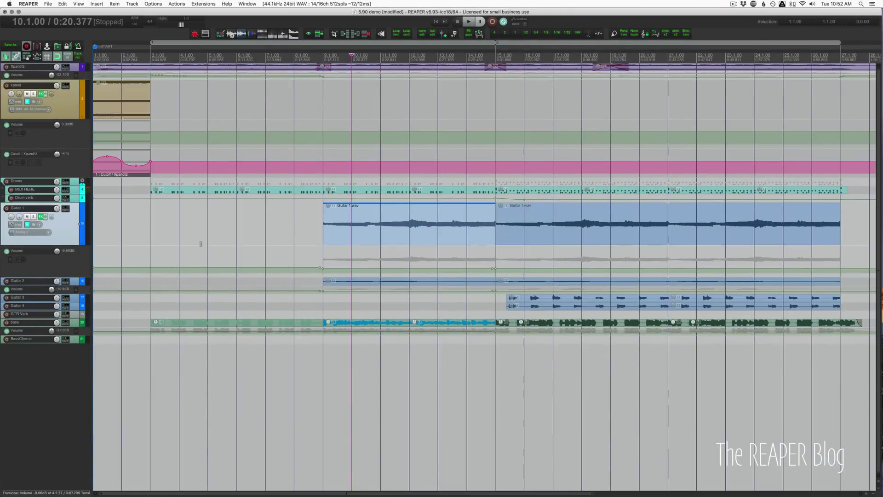
- Disable "Preserve pitch when changing rate" for new items in the advanced project settings
left_click(299, 223)
key("alt+Return")
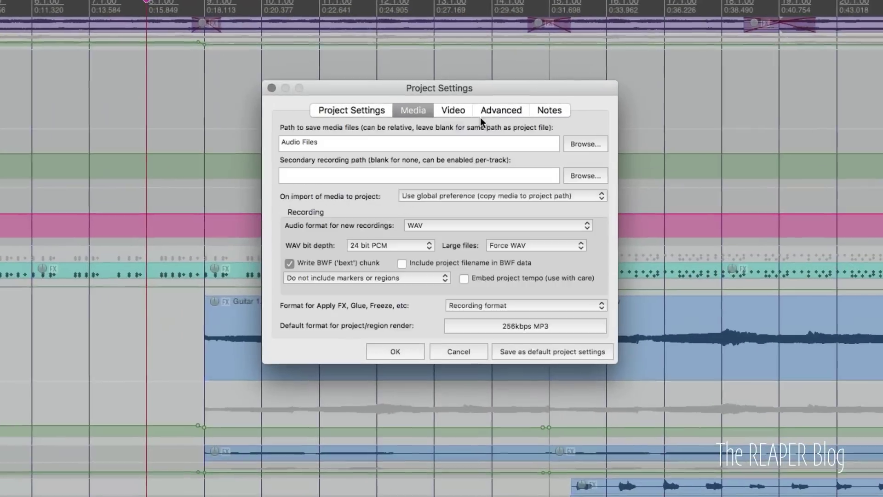
left_click(468, 110)
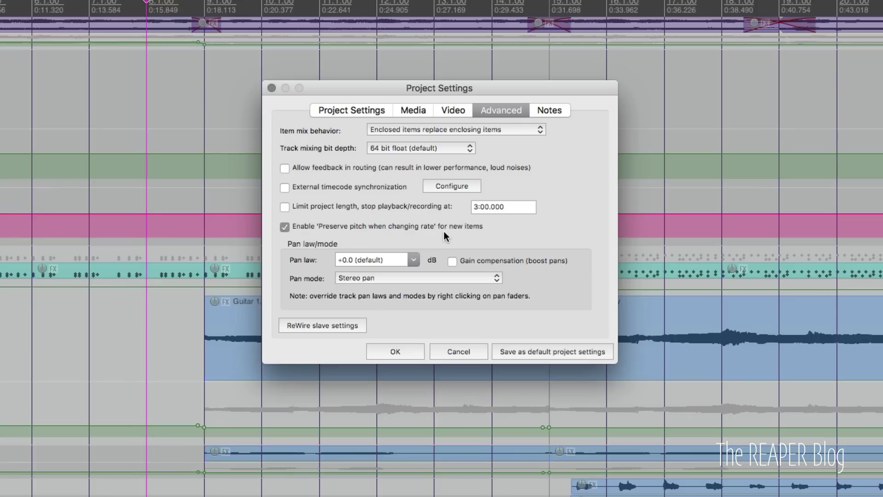
left_click(317, 228)
left_click(393, 351)
- Try turning off "Preserve pitch when changing rate" for the first Guitar 1.wav item and cancel its properties
double_click(303, 339)
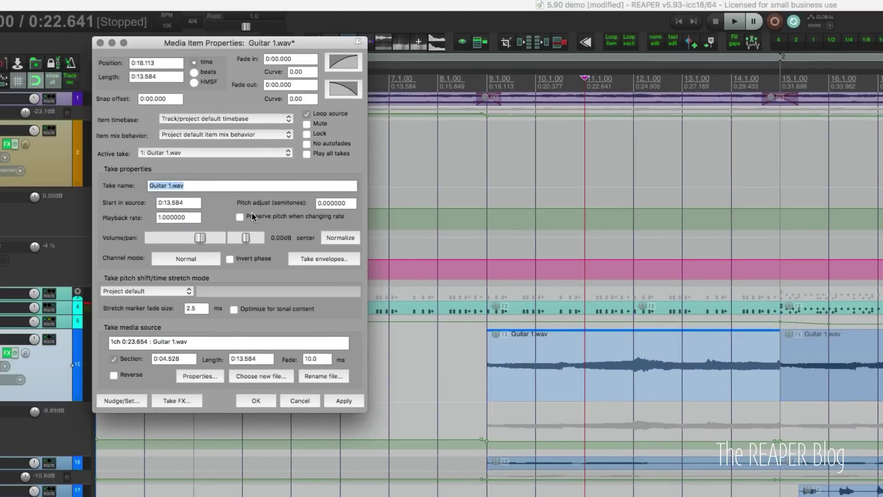
left_click(301, 402)
left_click(556, 390)
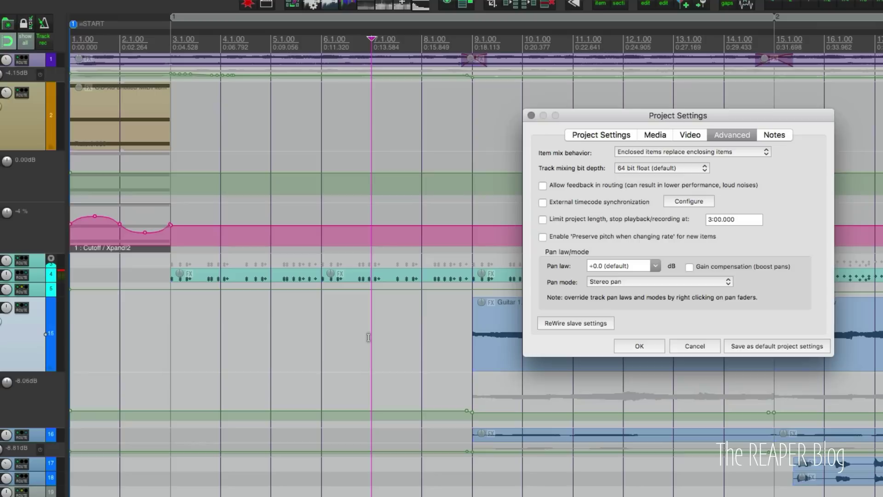
- Set the project start measure to 11 in the project settings
left_click(591, 135)
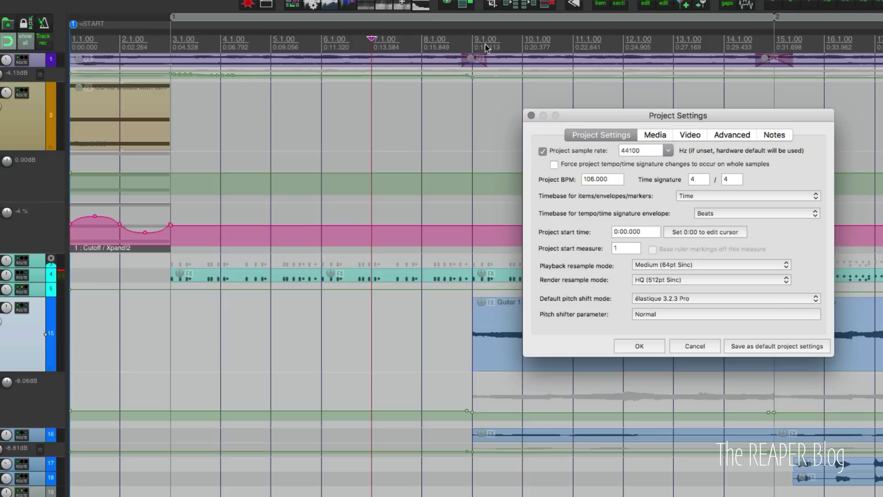
double_click(635, 248)
type("11")
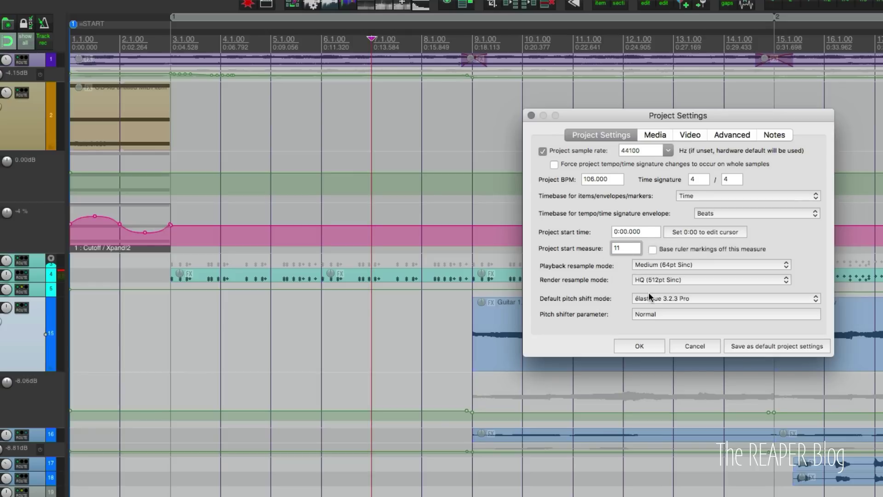
left_click(641, 346)
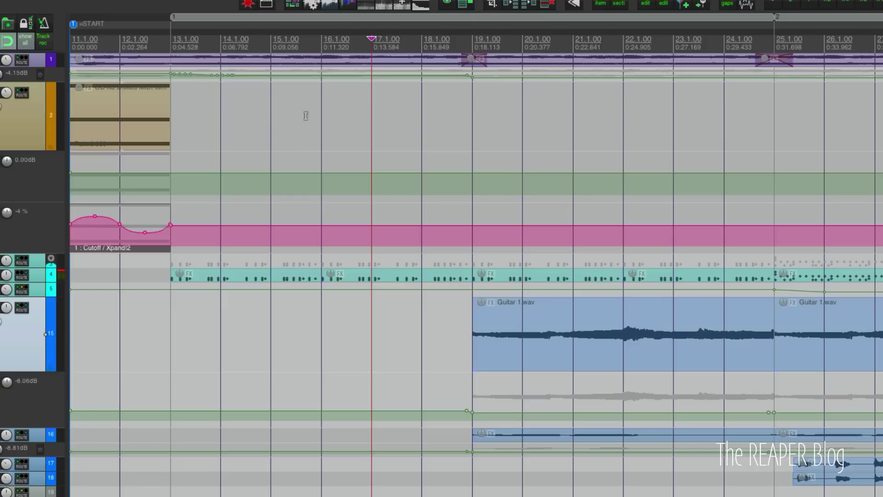
- Enable basing the ruler markings off the project start measure and check the ruler at different zoom levels
left_click(412, 198)
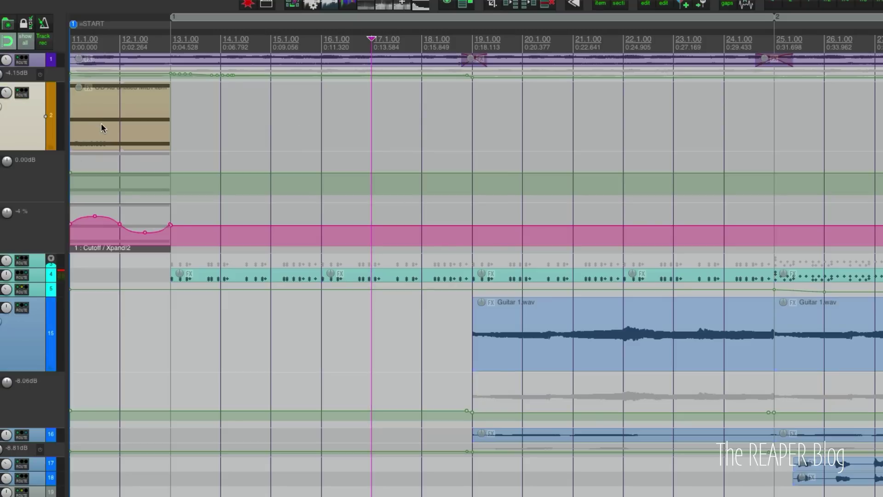
scroll(193, 123, "down", 1)
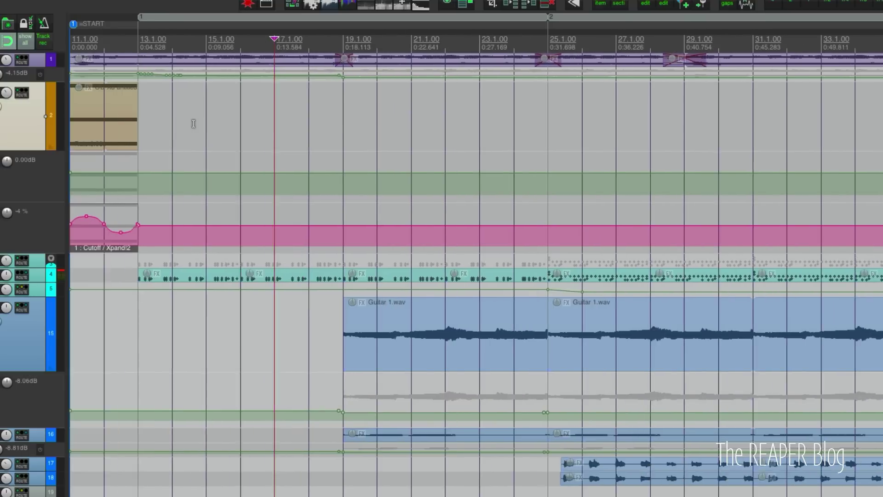
scroll(192, 123, "down", 1)
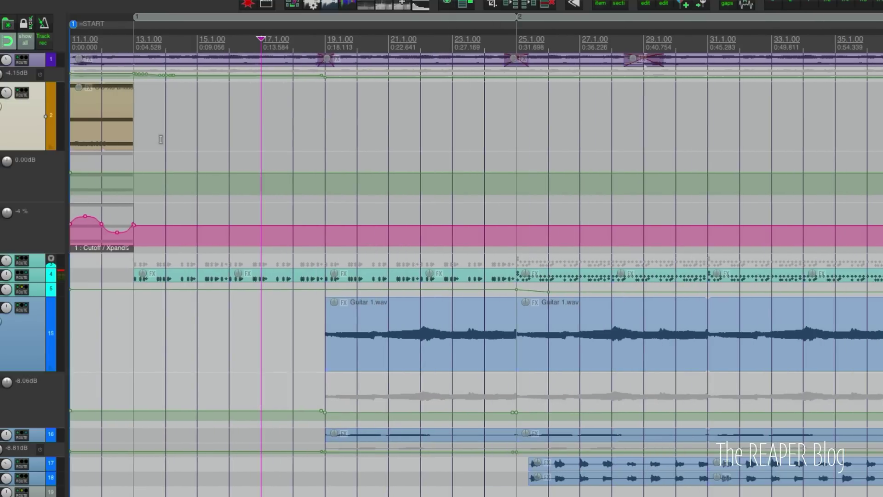
scroll(161, 139, "down", 3)
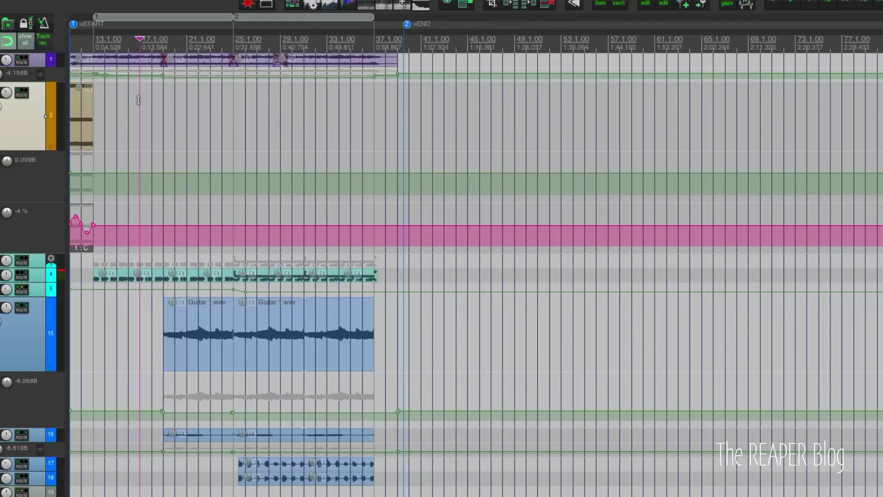
key("alt+Return")
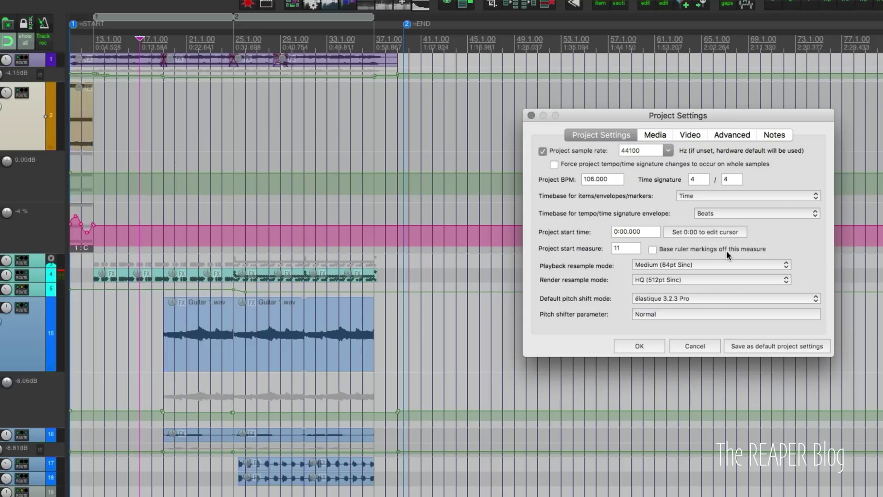
left_click(655, 249)
left_click(641, 345)
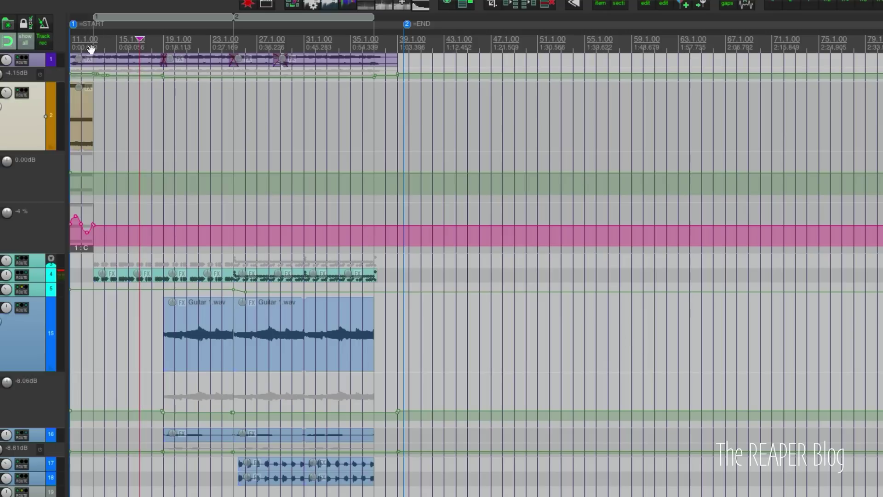
scroll(103, 81, "down", 1)
scroll(105, 82, "up", 3)
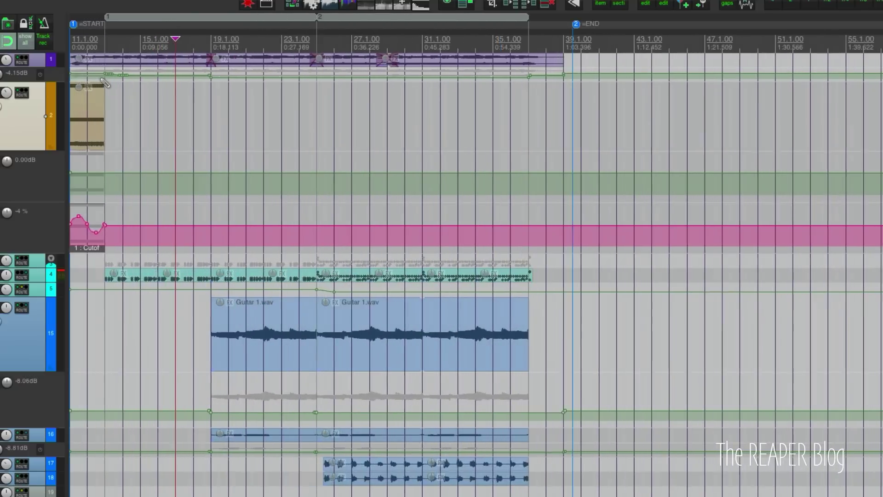
scroll(105, 82, "up", 4)
scroll(105, 82, "down", 4)
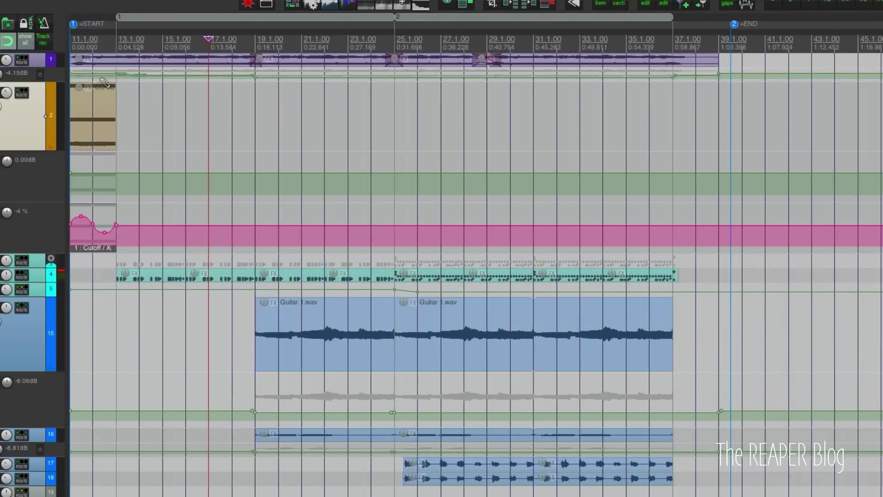
- Set the project start measure to 3 in the project settings
scroll(105, 81, "up", 4)
scroll(105, 82, "down", 3)
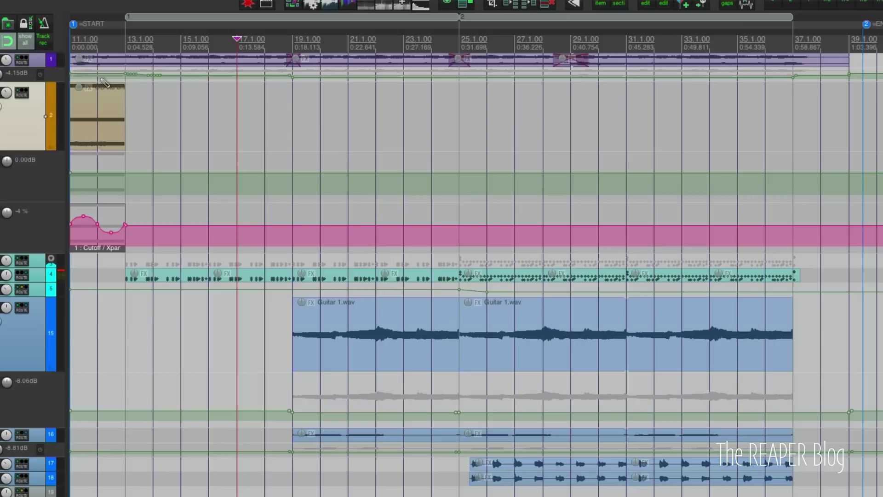
scroll(105, 81, "down", 3)
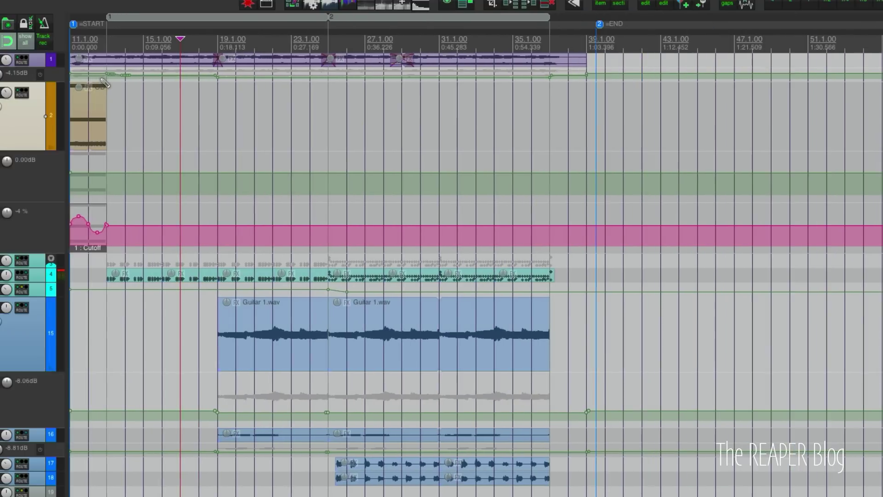
scroll(105, 82, "up", 1)
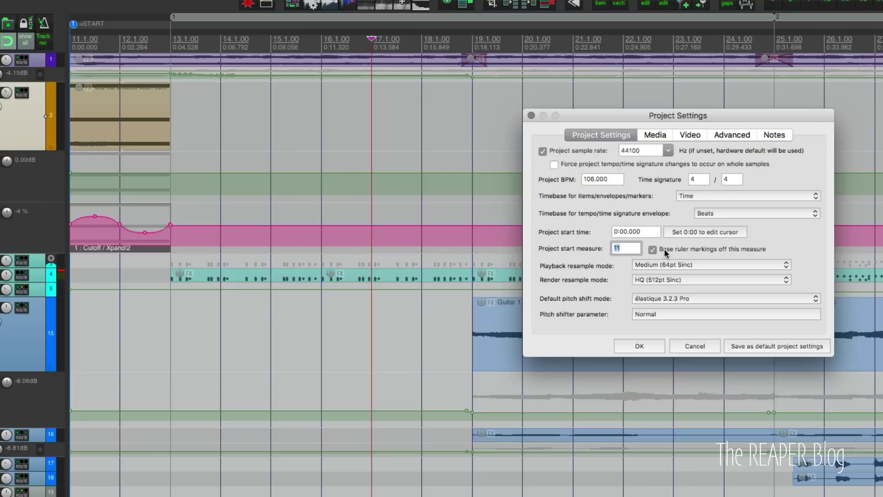
type("3")
left_click(647, 347)
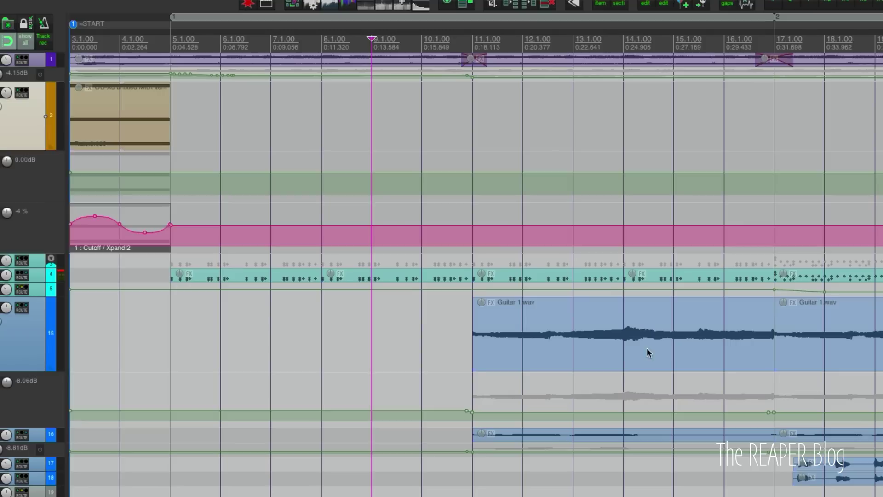
- Examine the ruler's measure numbering at different zoom levels
scroll(131, 63, "down", 6)
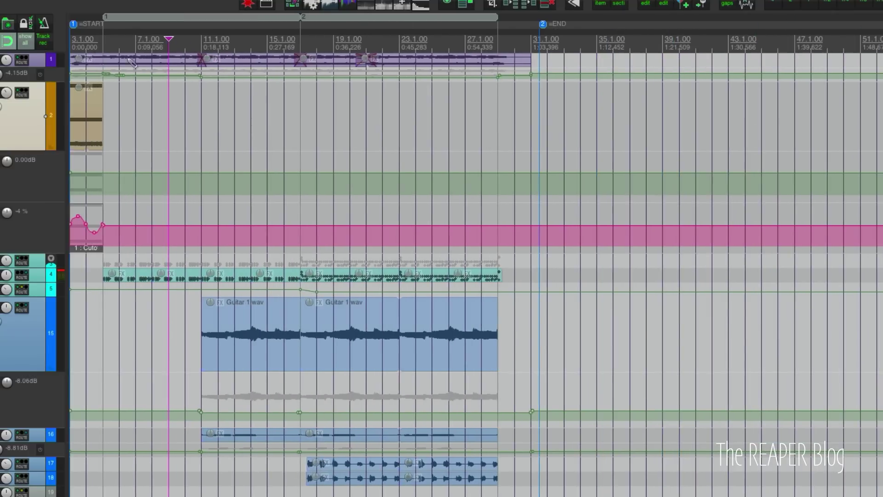
scroll(157, 85, "down", 2)
scroll(158, 85, "up", 1)
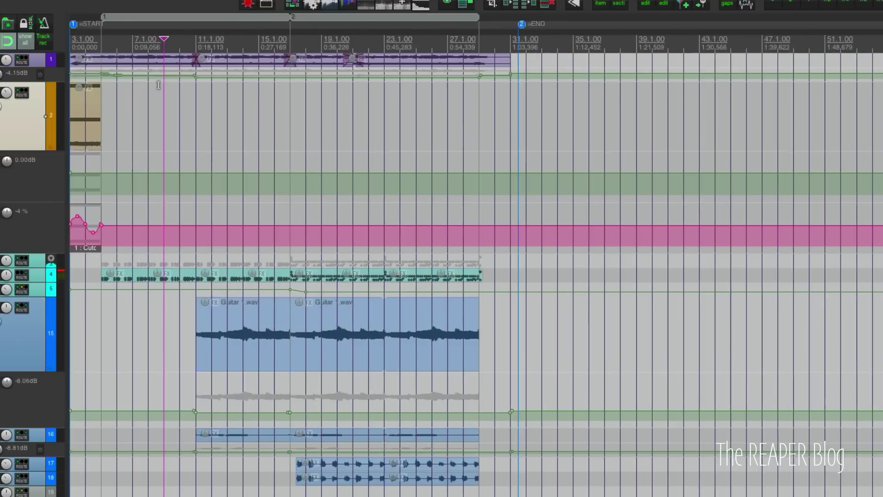
scroll(159, 85, "up", 5)
scroll(158, 85, "down", 3)
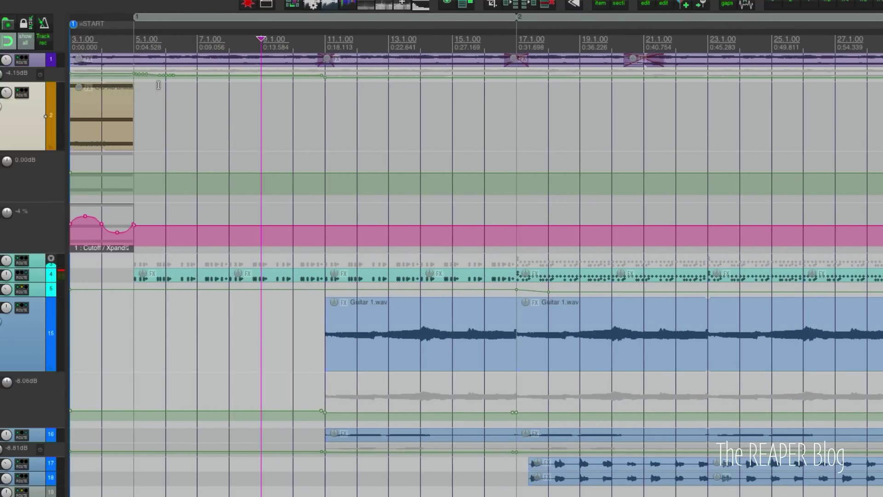
scroll(159, 85, "down", 4)
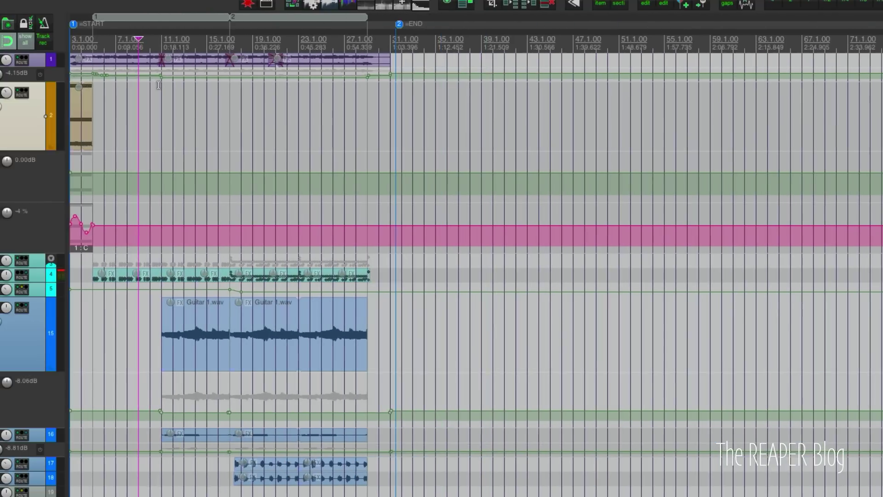
scroll(158, 85, "up", 2)
- Review the global Media preference for copying imported media to the project media directory and close the preferences
mouse_move(79, 106)
left_mouse_down()
mouse_move(163, 106)
mouse_move(80, 107)
left_mouse_up()
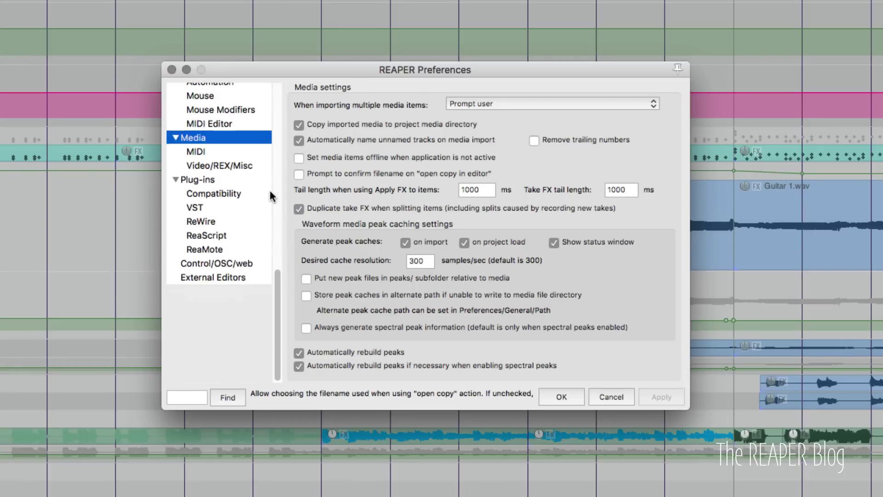
scroll(269, 189, "up", 3)
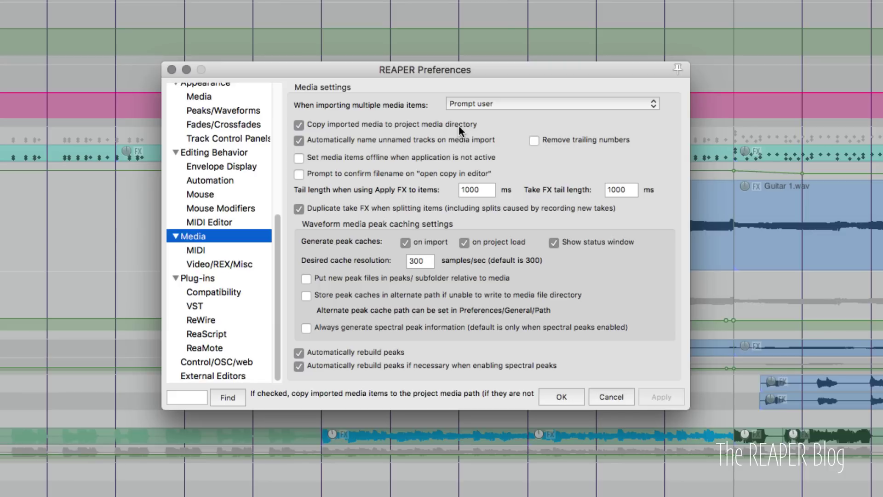
left_click(562, 394)
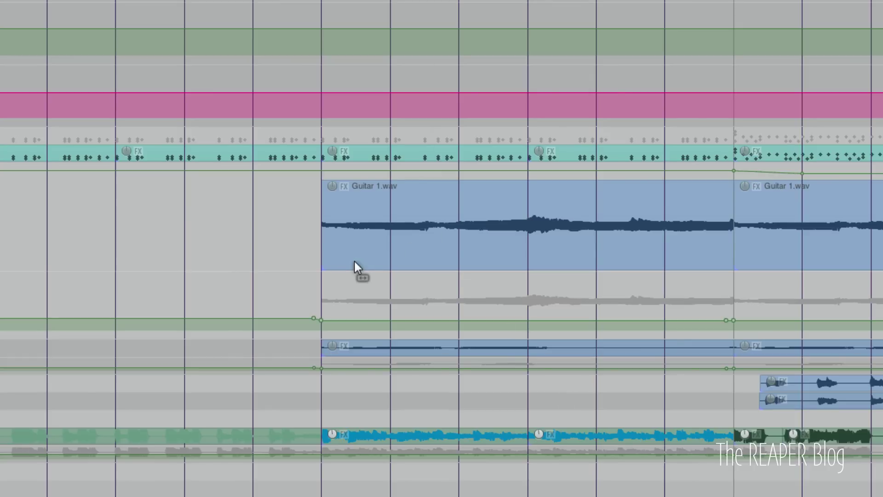
- Set the project's media import behavior to "Do not copy media to project path" and apply the project settings
key("alt+Return")
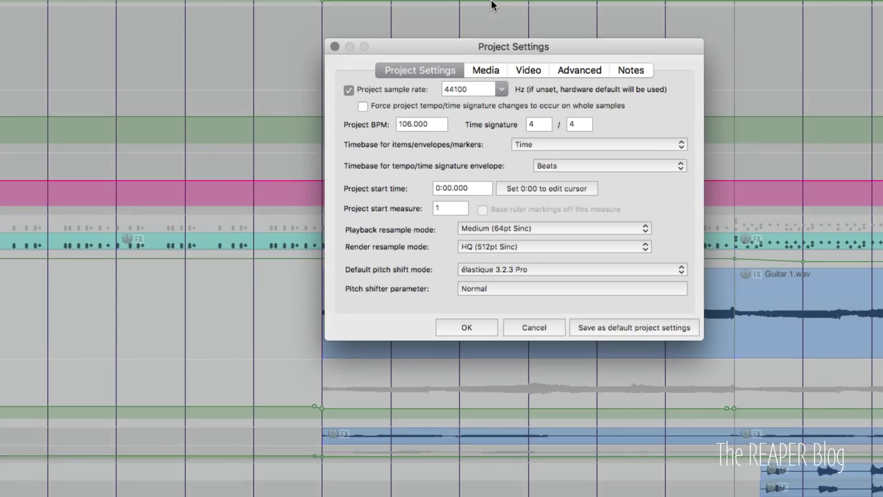
left_click(480, 70)
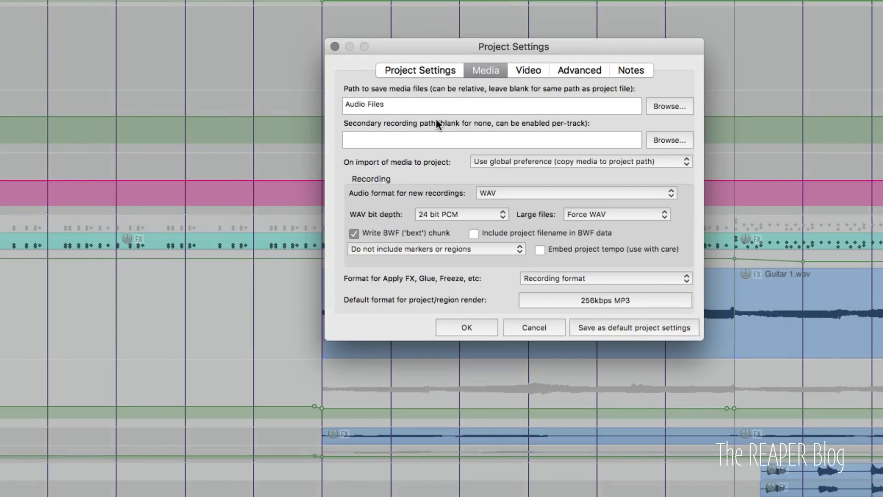
left_click(507, 164)
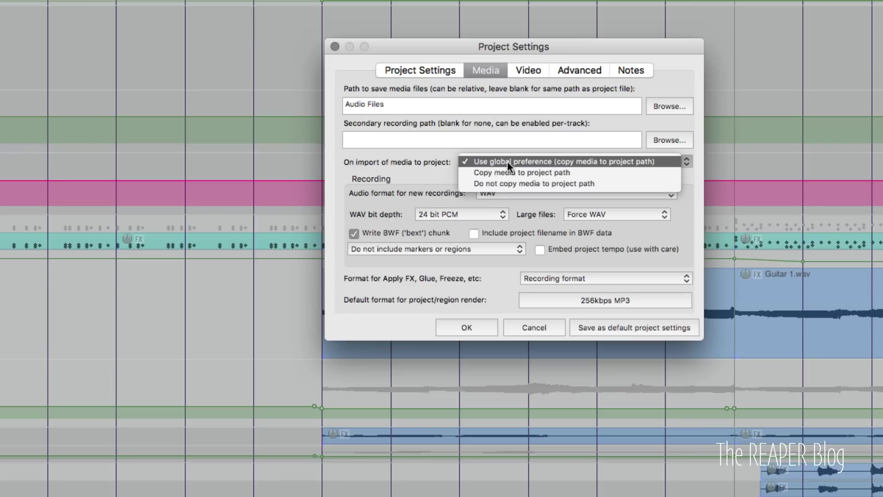
left_click(498, 184)
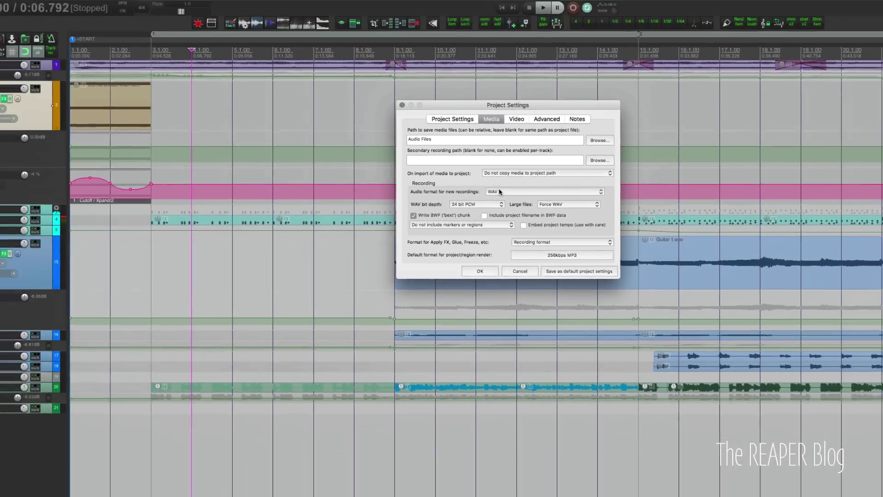
left_click(493, 273)
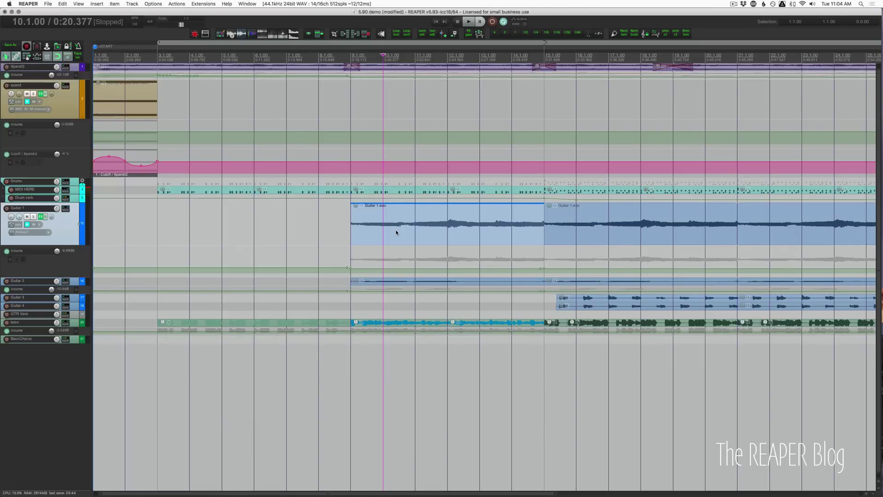
- Show the available decoder information from the Video/REX/Misc preferences and inspect the VLC entry
key("super+comma")
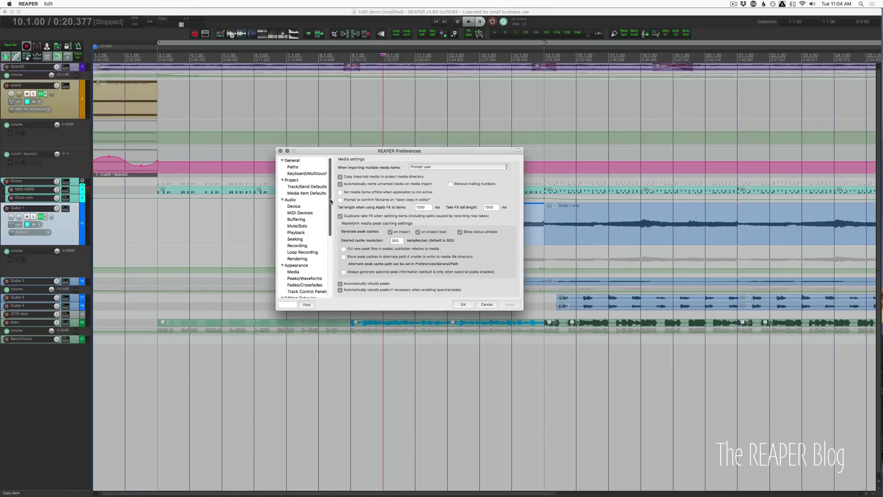
scroll(331, 201, "down", 5)
left_click(302, 242)
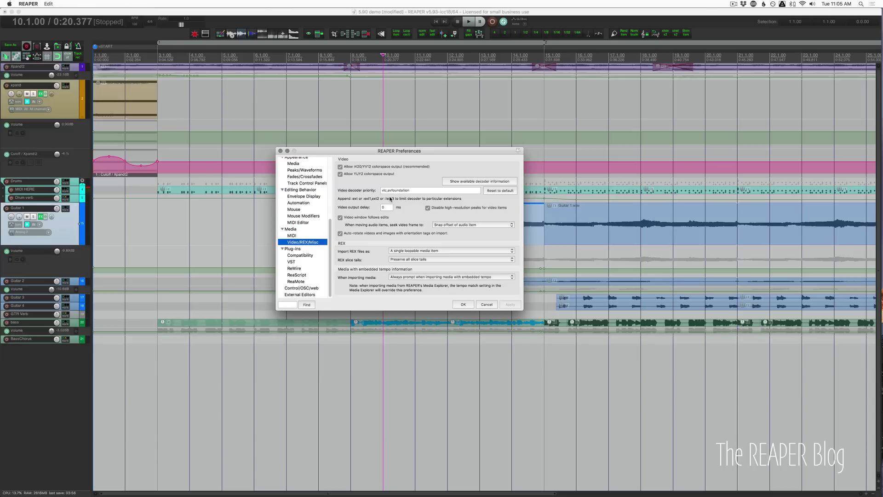
left_click(478, 182)
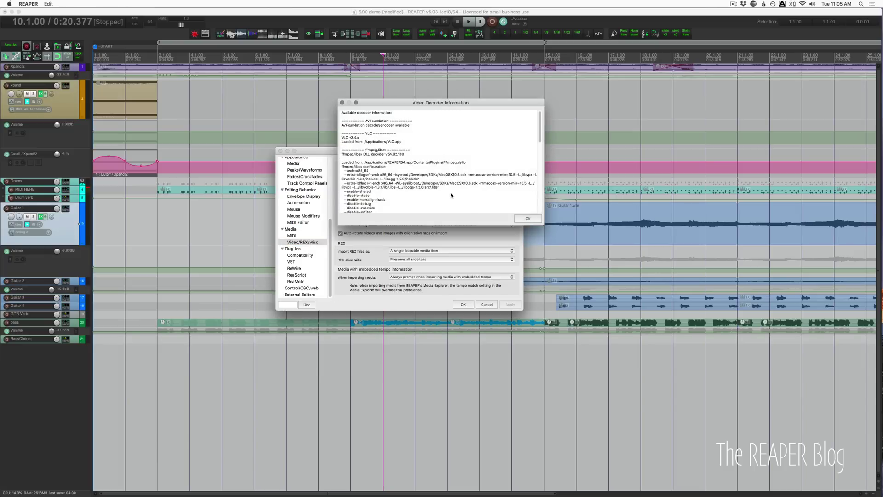
triple_click(363, 138)
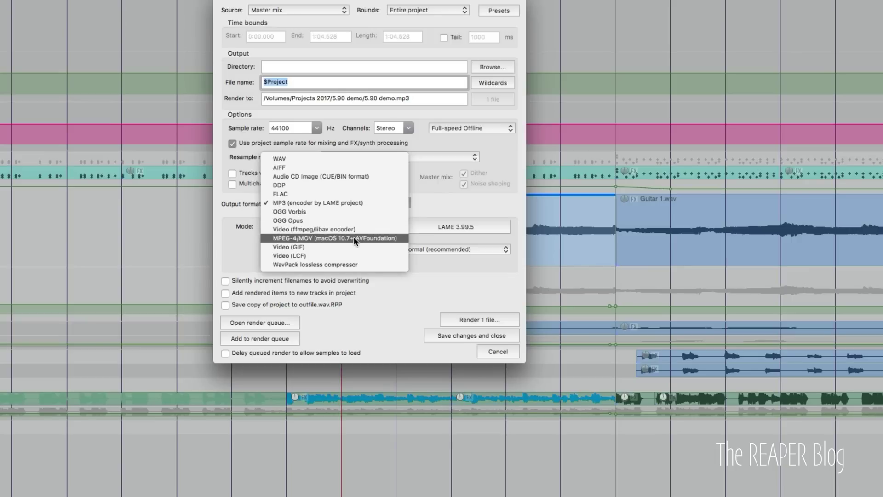
- Try the MPEG-4/MOV (macOS 10.7+ AVFoundation) render format, view its size and frame rate presets, and cancel the render dialog
left_click(316, 238)
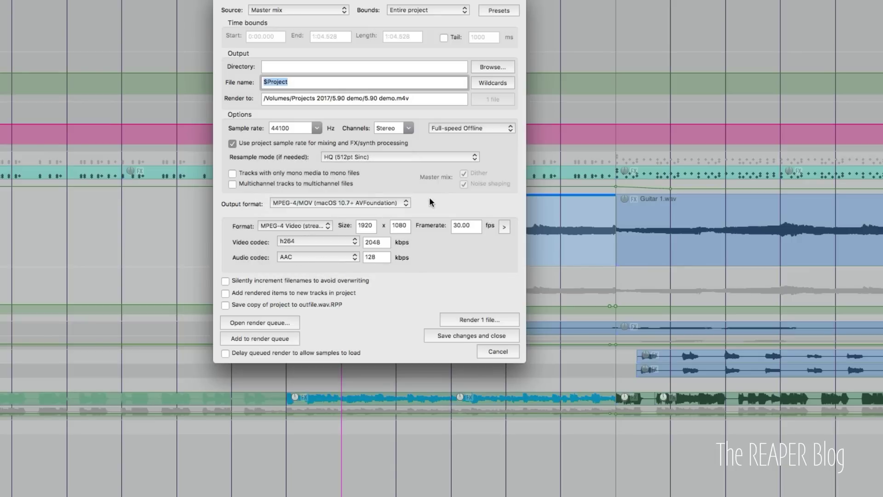
left_click(504, 227)
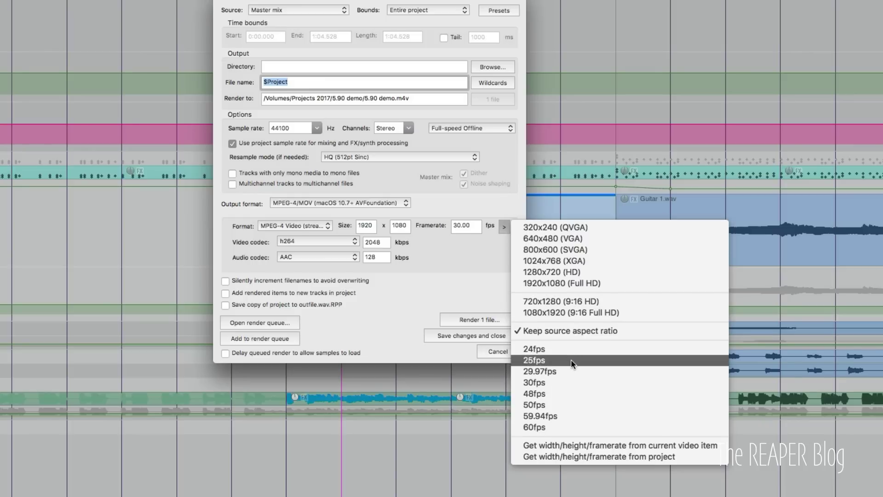
left_click(455, 265)
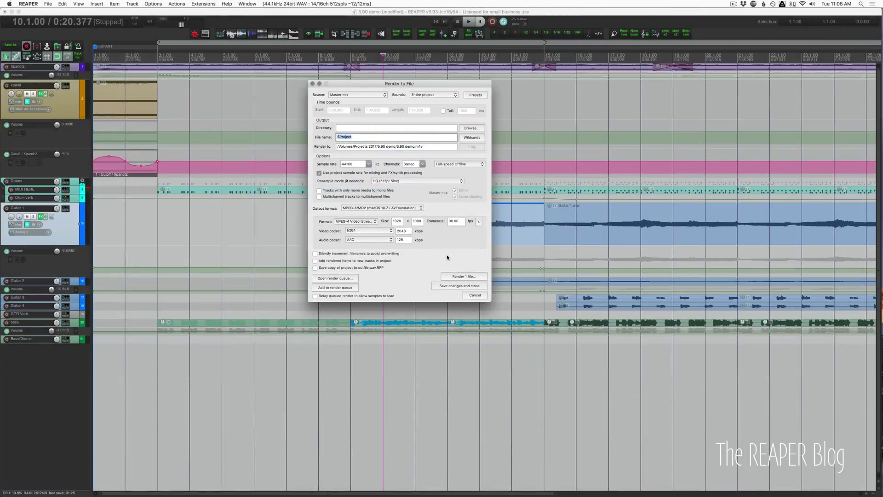
left_click(468, 322)
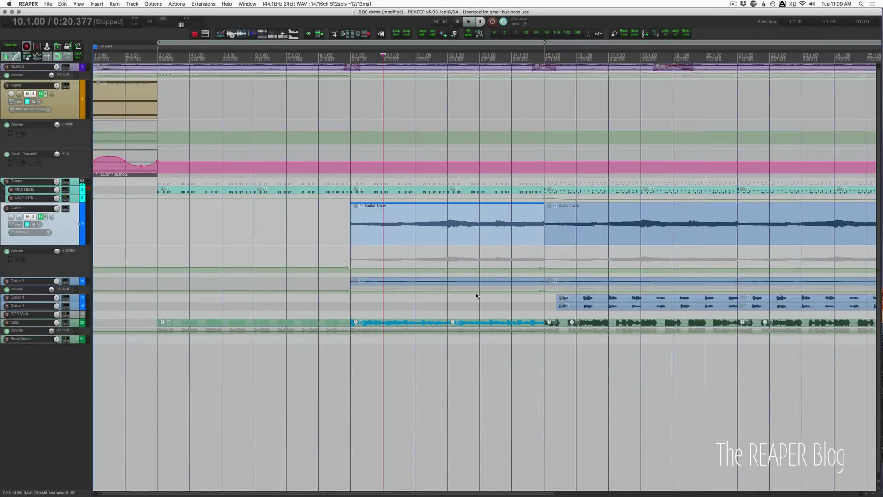